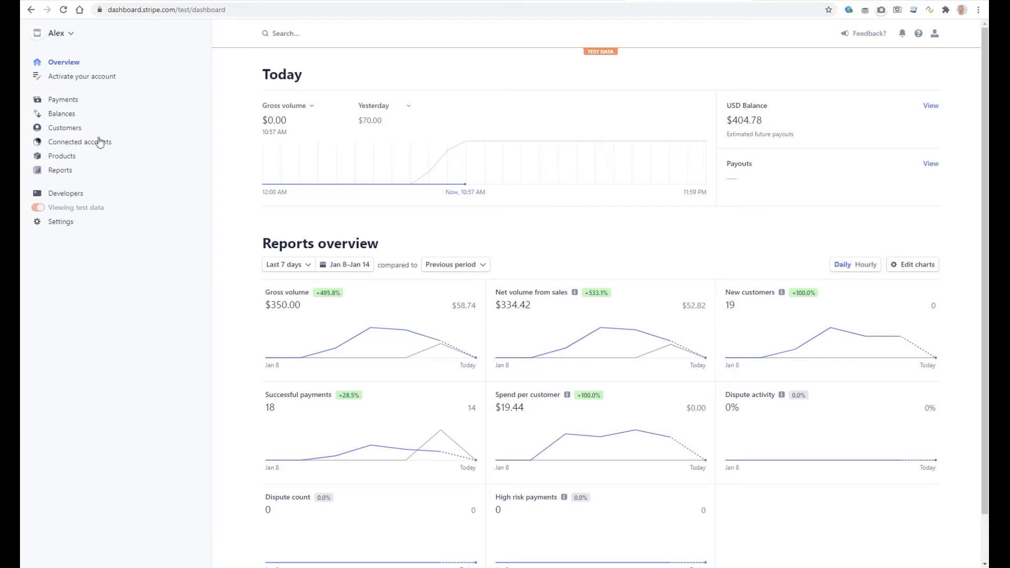
# - Open the test-mode Products list in the Stripe Dashboard
pyautogui.click(73, 158)
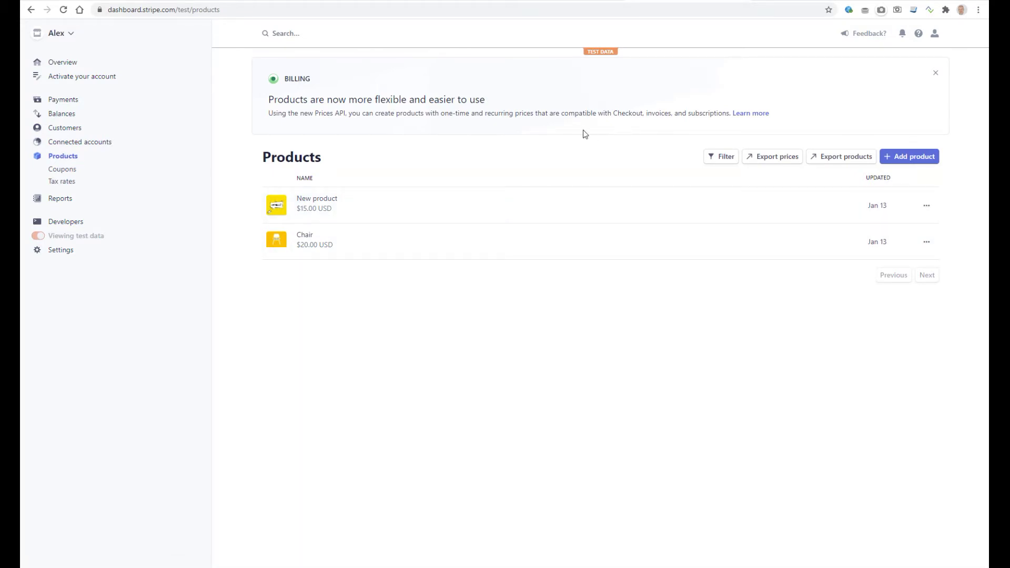
# - Start a new product named 'pillow' with the pillow image and description 'pillow description'
pyautogui.click(914, 156)
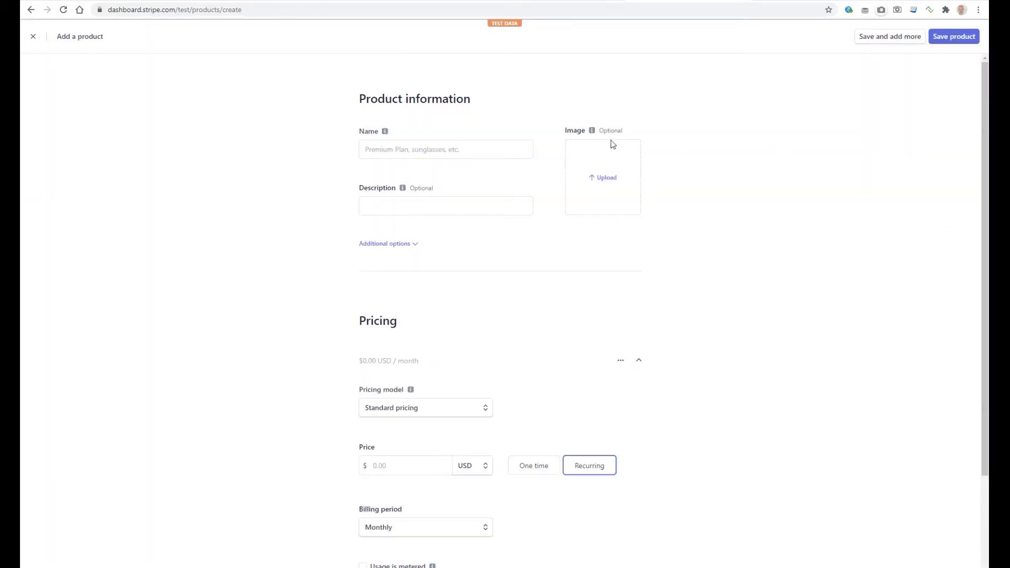
pyautogui.click(394, 151)
pyautogui.write('pillow')
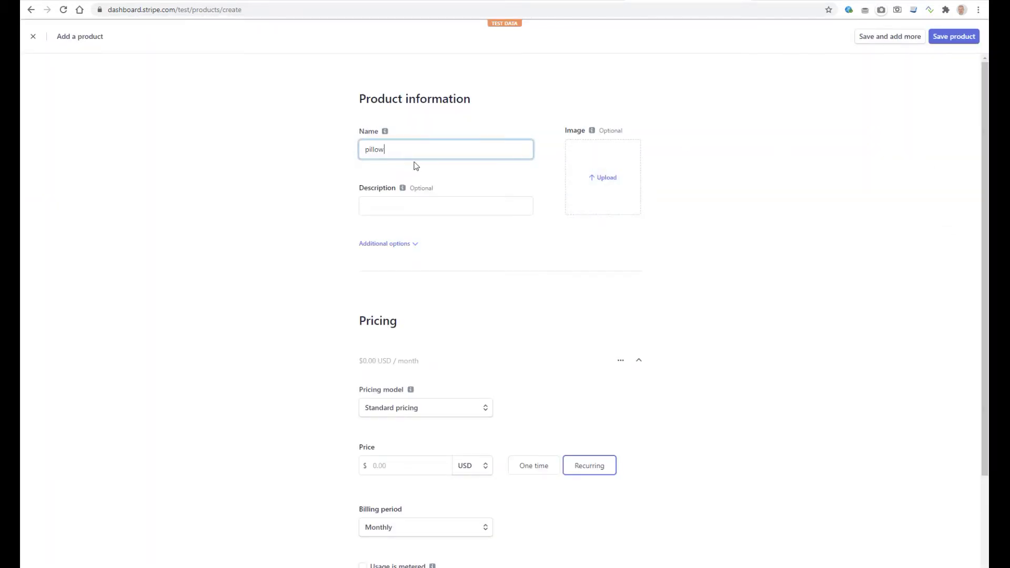
pyautogui.click(615, 185)
pyautogui.click(139, 66)
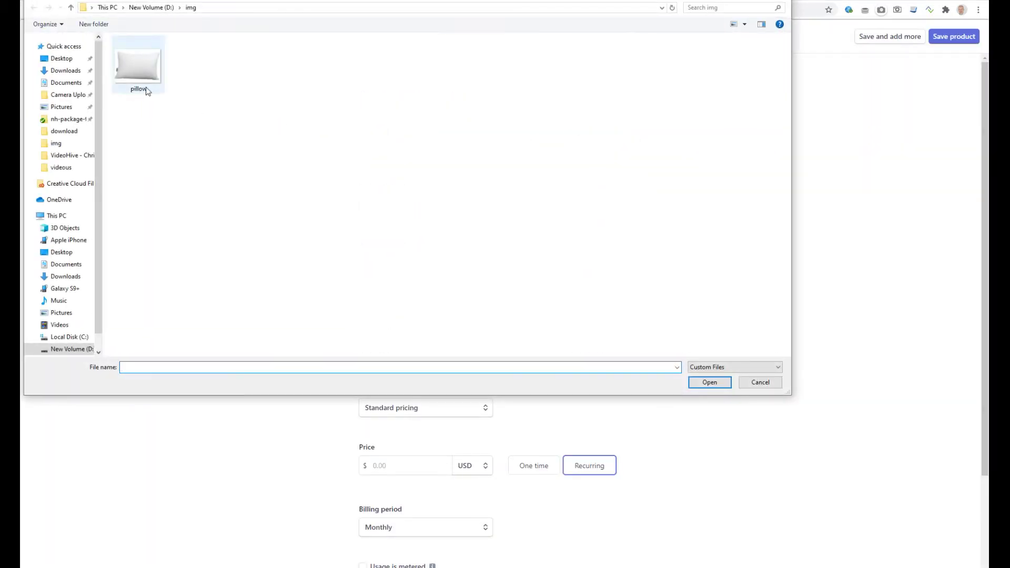
pyautogui.click(710, 383)
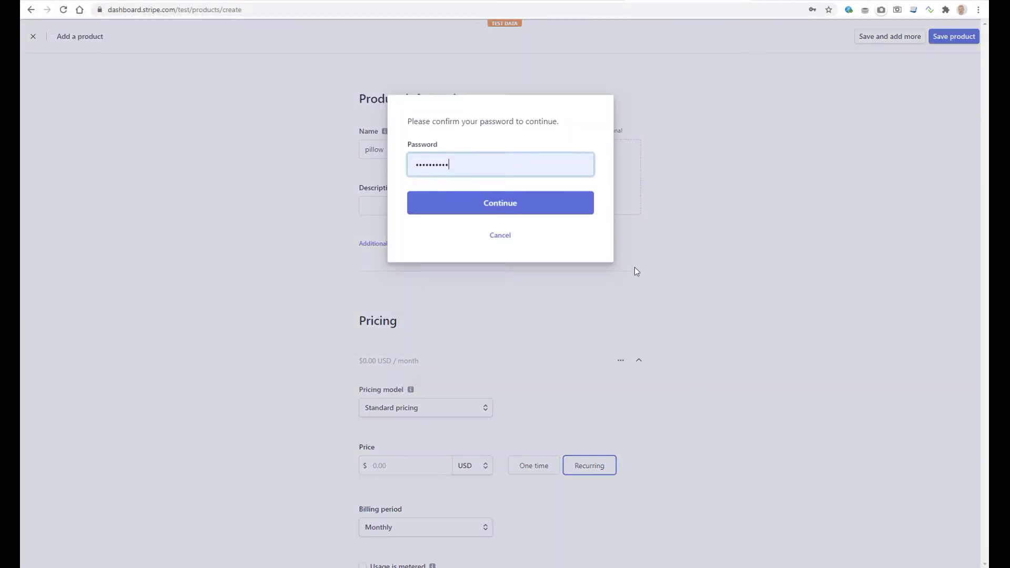
pyautogui.click(527, 199)
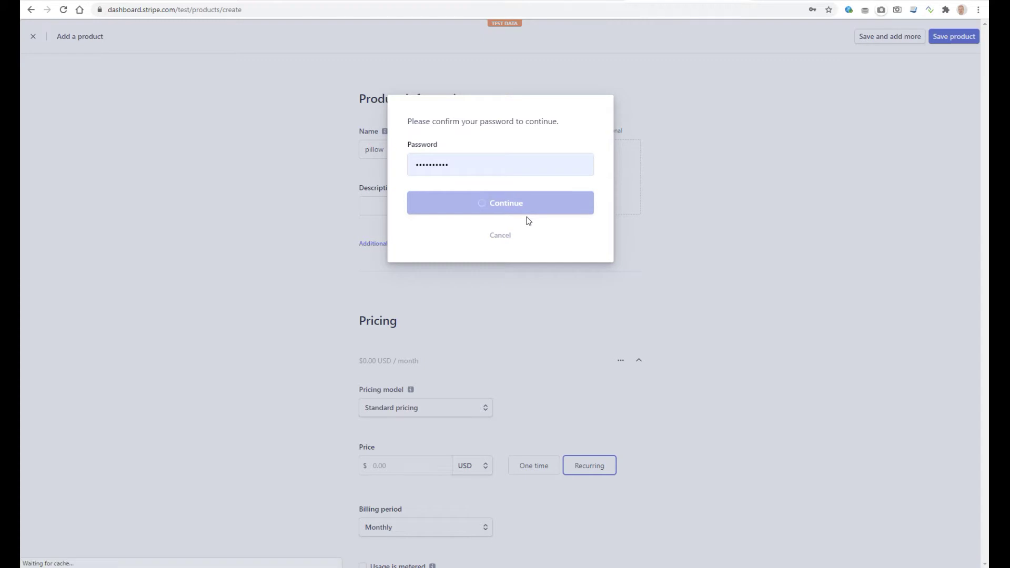
pyautogui.write('pillow description')
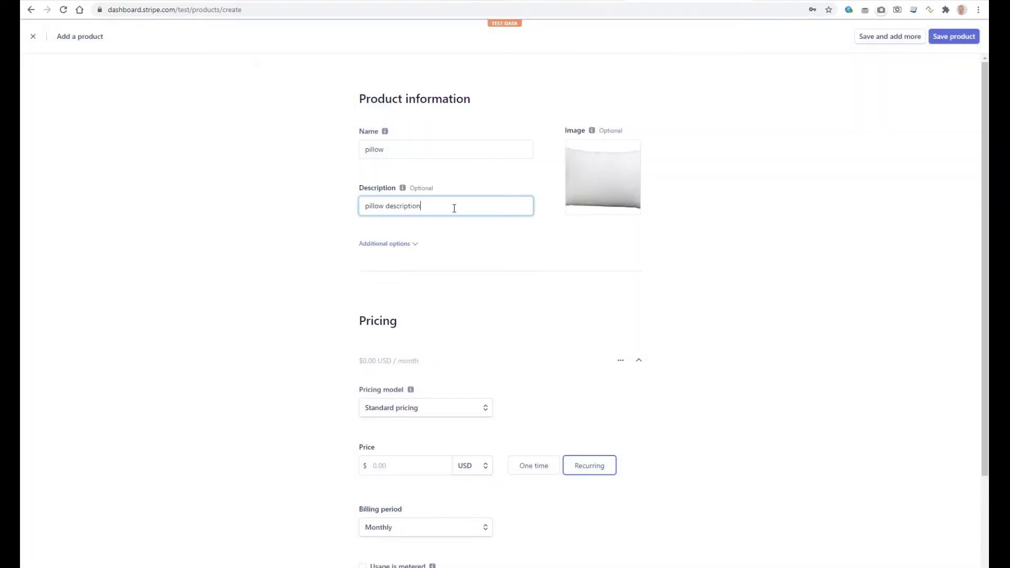
# - Give the pillow product a standard one-time price of 30.00 USD
pyautogui.click(402, 361)
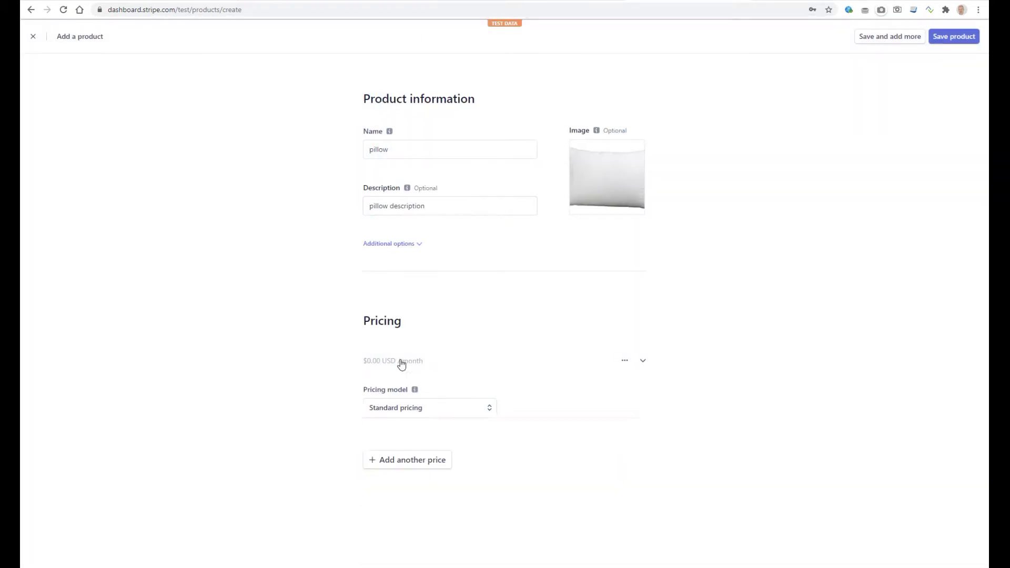
pyautogui.click(402, 361)
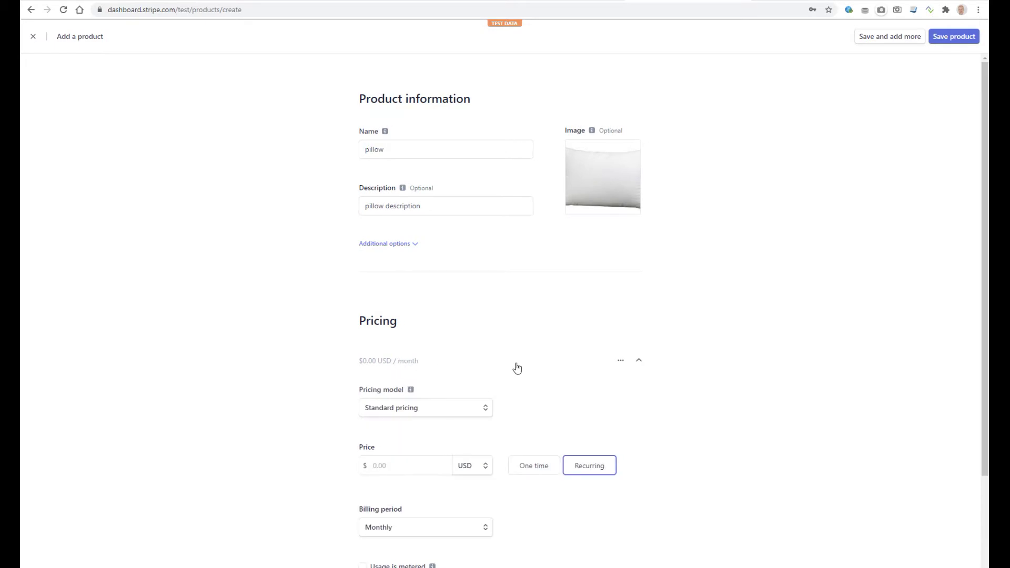
pyautogui.scroll(-3, 508, 293)
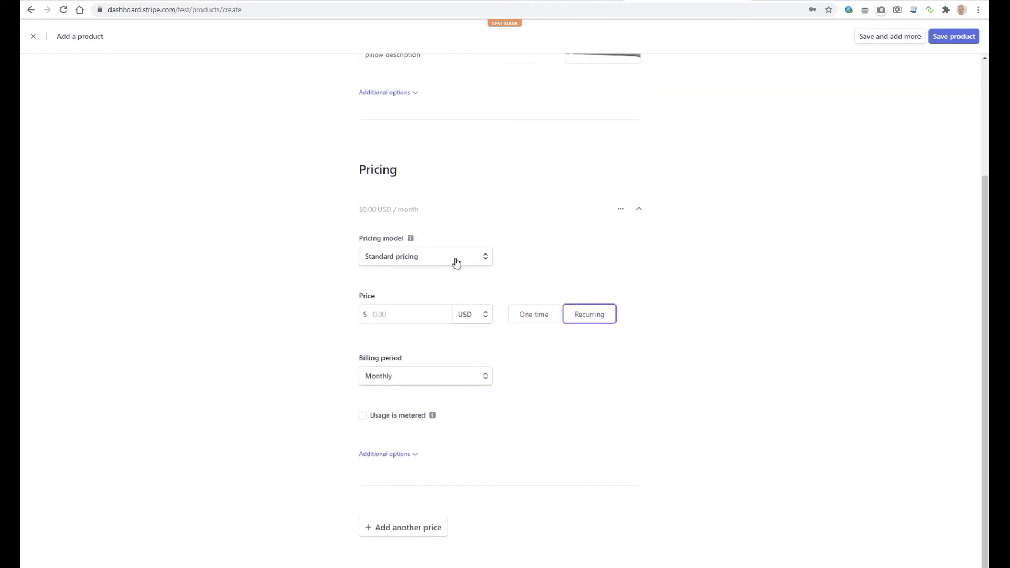
pyautogui.click(438, 263)
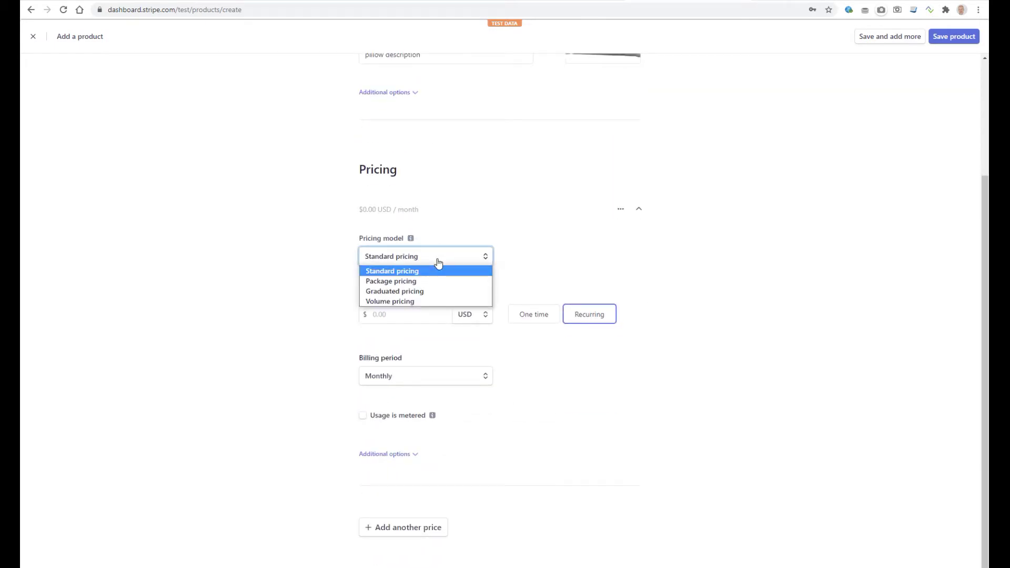
pyautogui.click(439, 262)
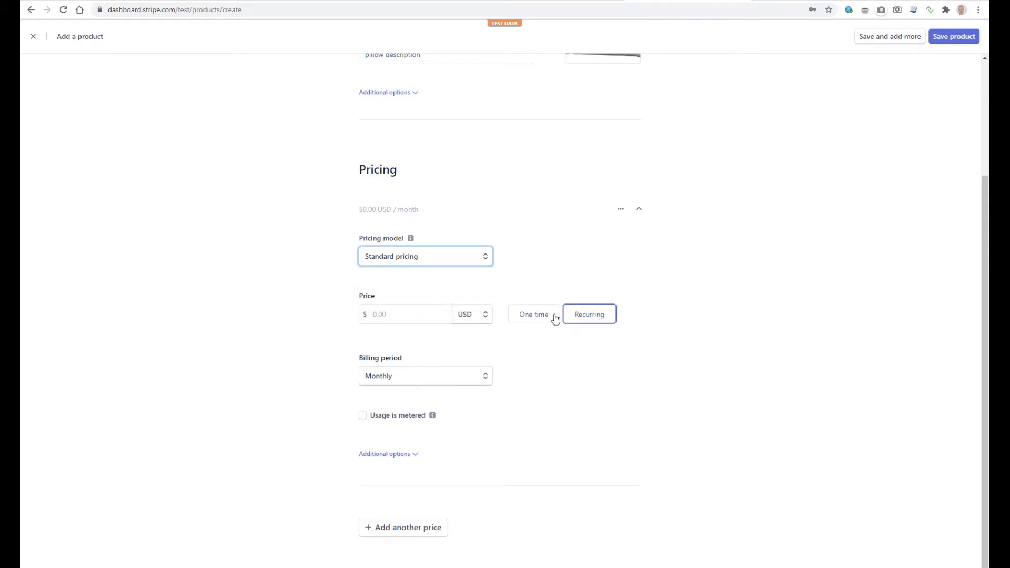
pyautogui.click(537, 316)
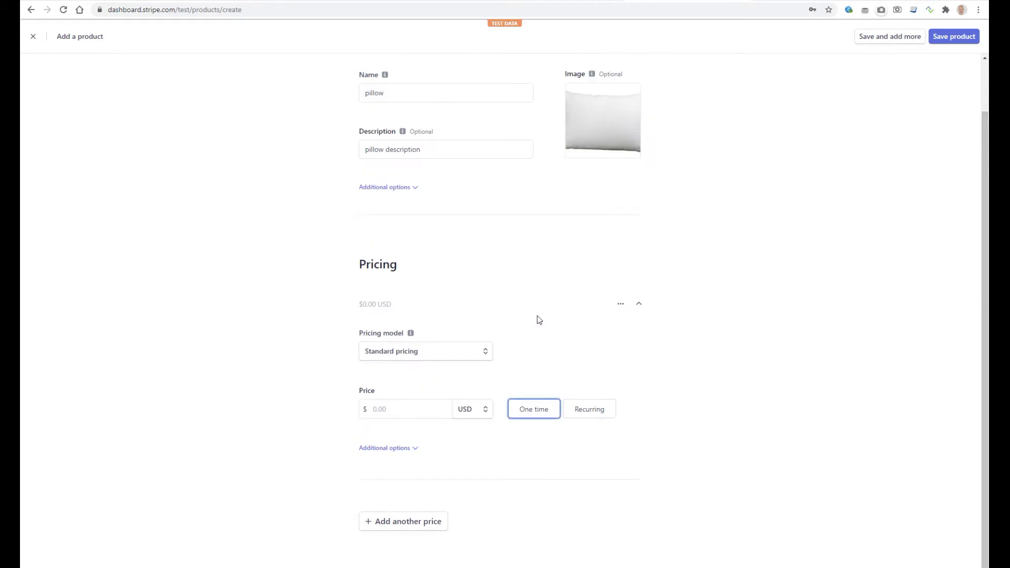
pyautogui.click(417, 411)
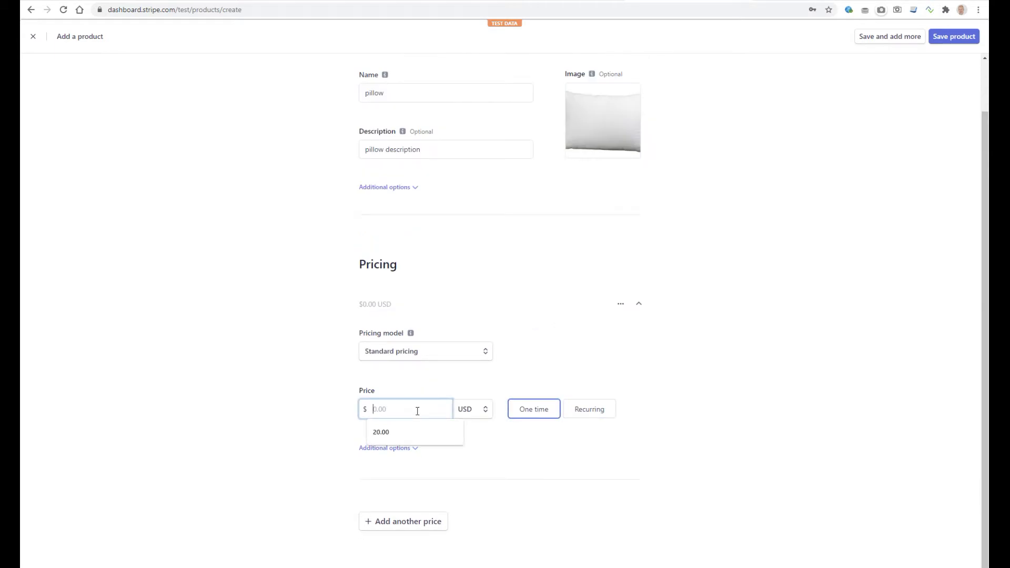
pyautogui.write('30')
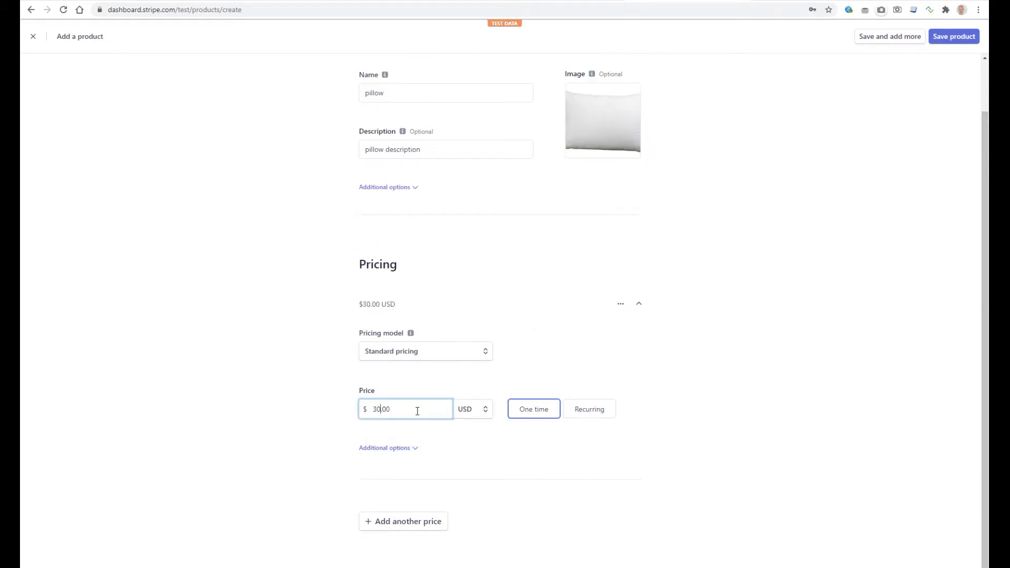
pyautogui.click(240, 390)
# - Save the pillow product, return to the products list, and open a new browser tab
pyautogui.click(955, 37)
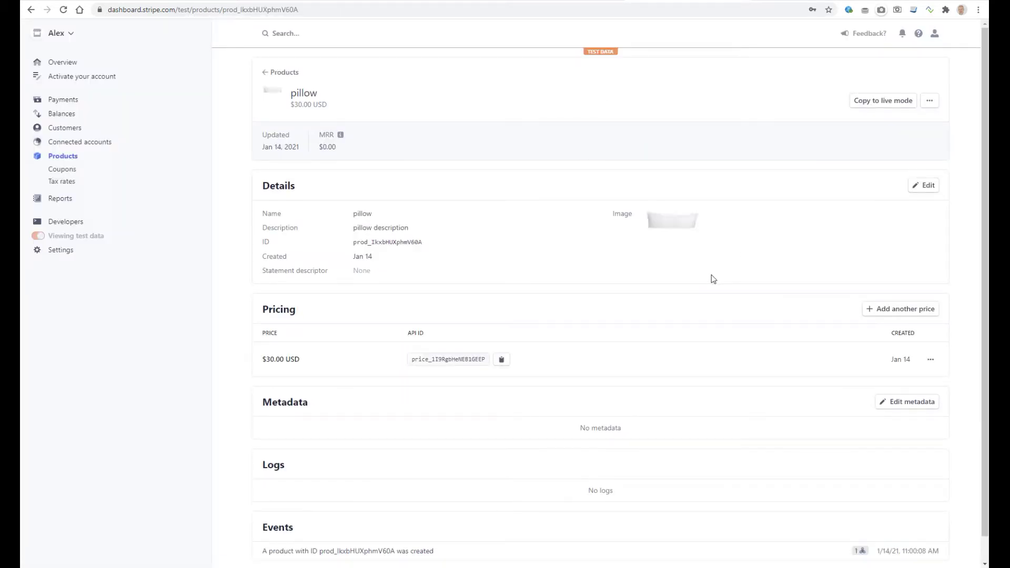
pyautogui.click(268, 73)
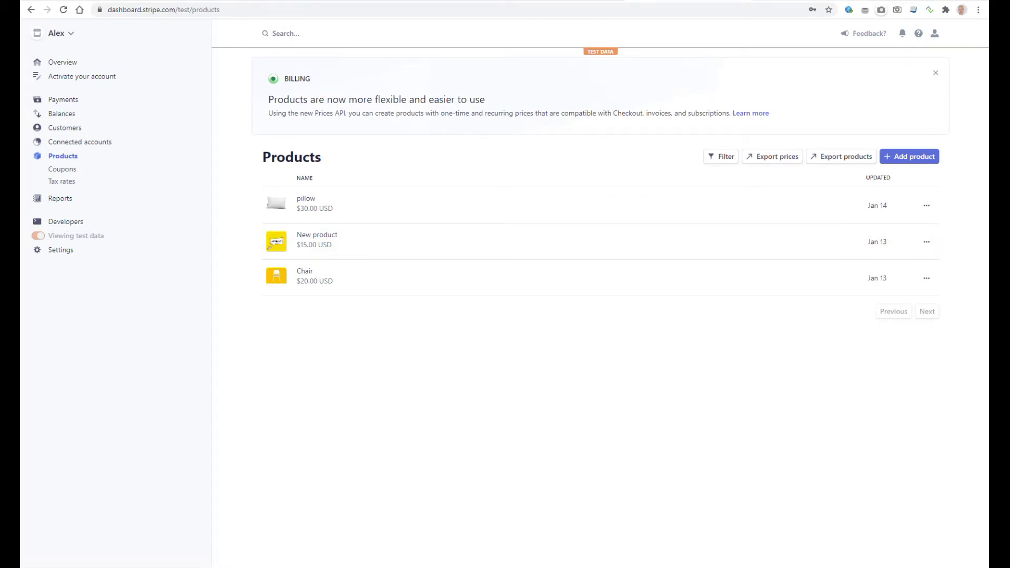
pyautogui.click(779, 0)
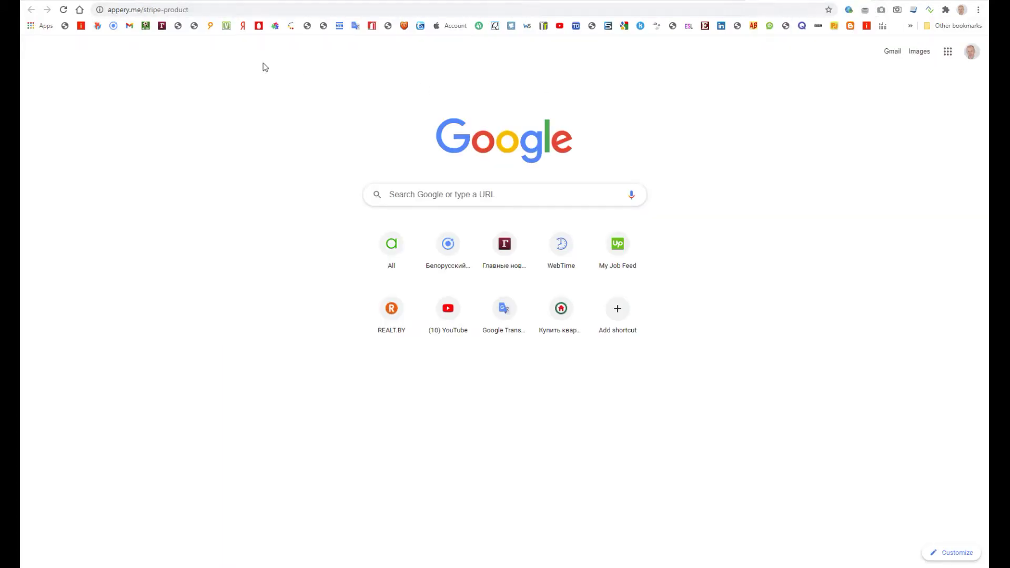
# - Load appery.me/stripe-product to download the StripeProduct app zip, then dismiss the download notice
pyautogui.click(148, 10)
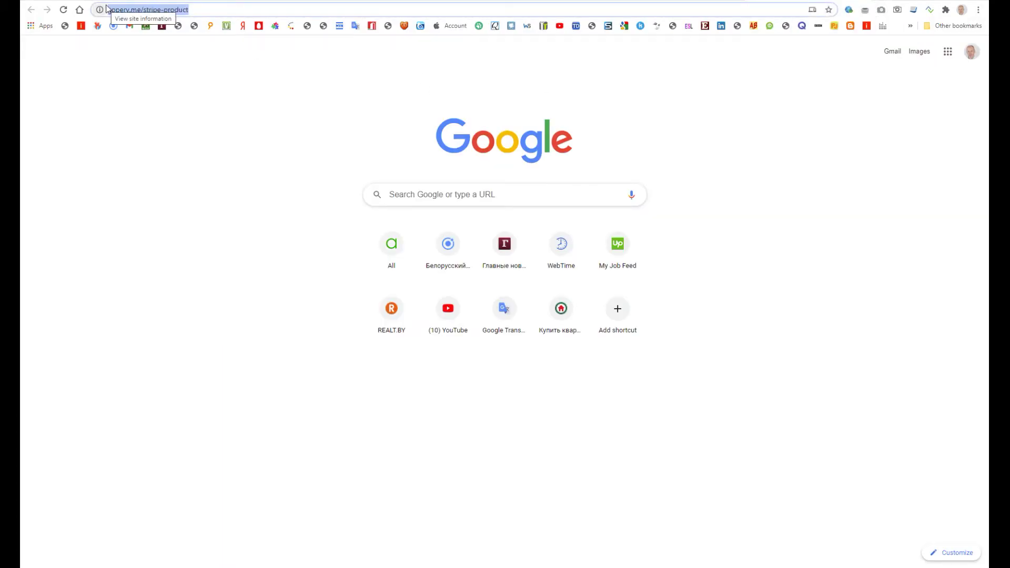
pyautogui.press('Return')
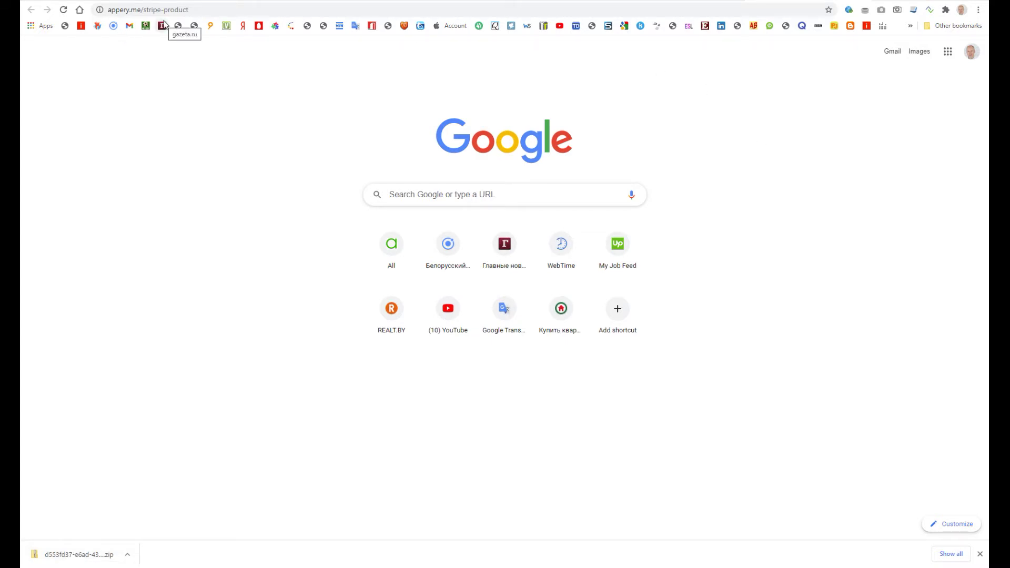
pyautogui.click(980, 554)
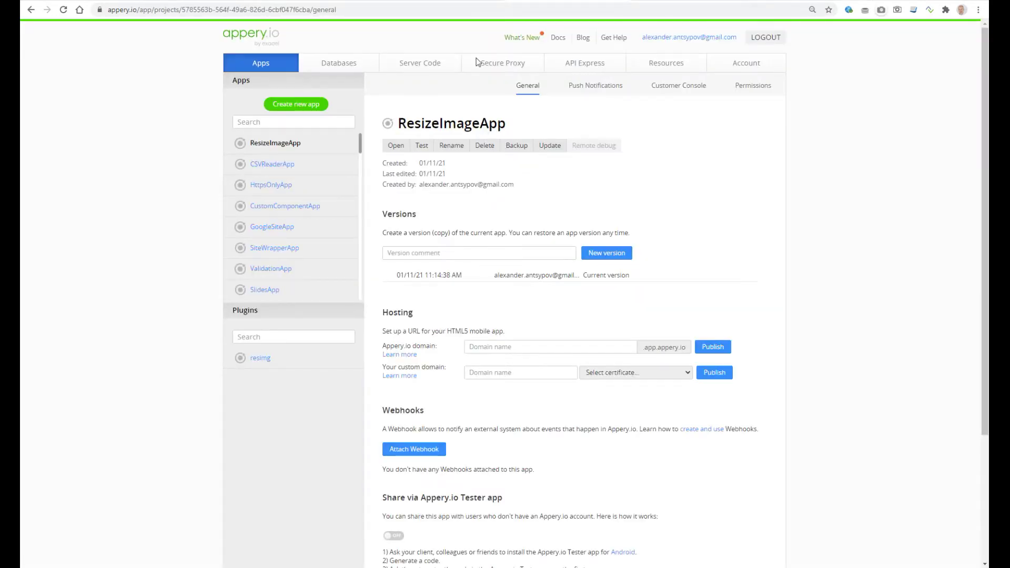
# - Create an app from the StripeProduct zip backup, open it, and expand its Pages list
pyautogui.click(287, 103)
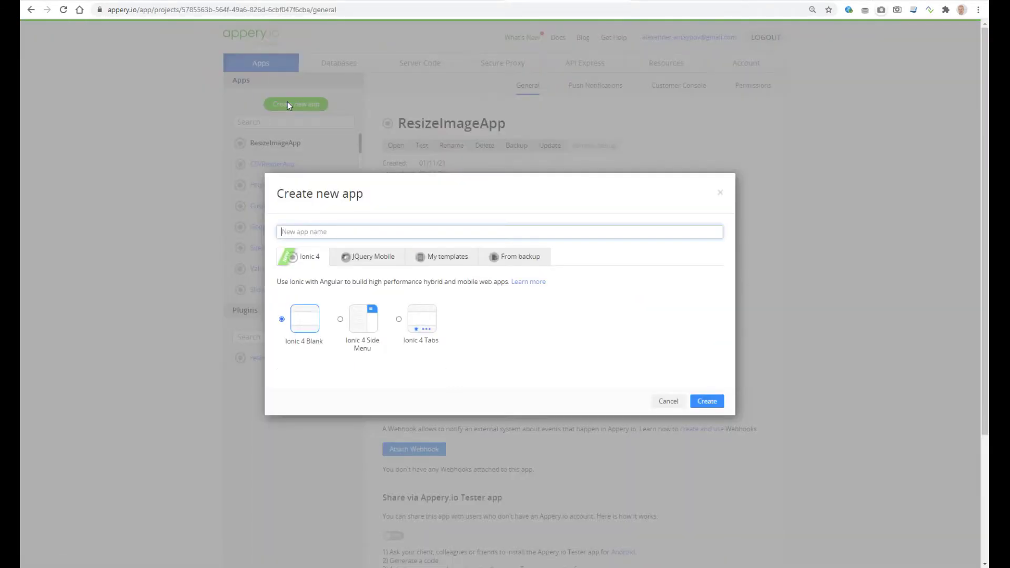
pyautogui.click(521, 260)
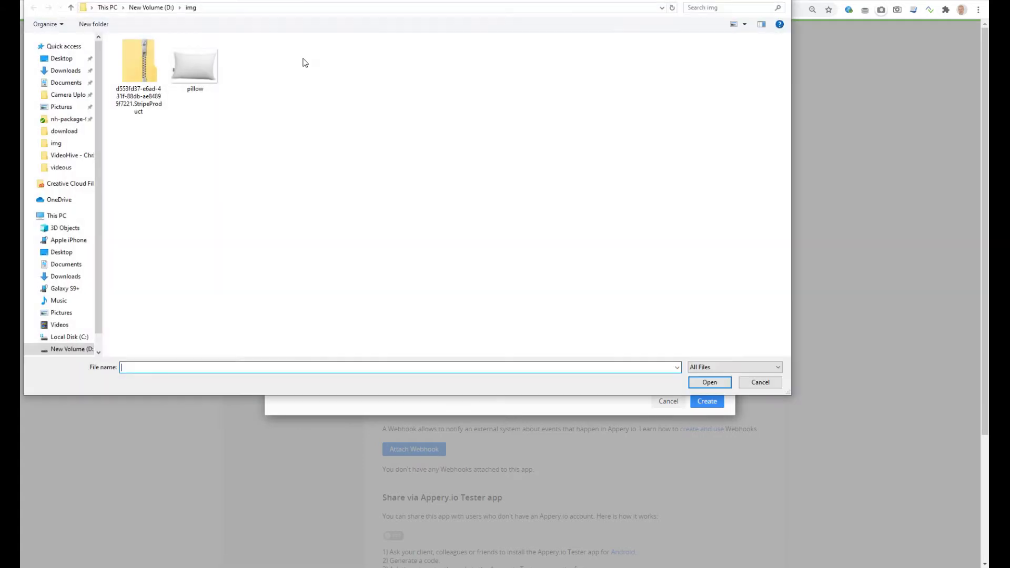
pyautogui.click(142, 79)
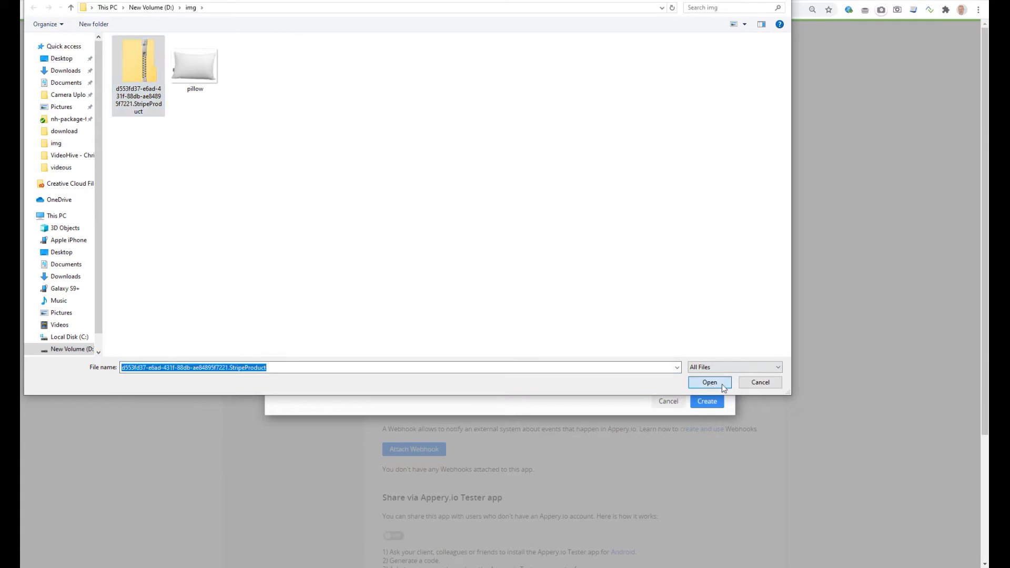
pyautogui.click(712, 383)
pyautogui.click(714, 402)
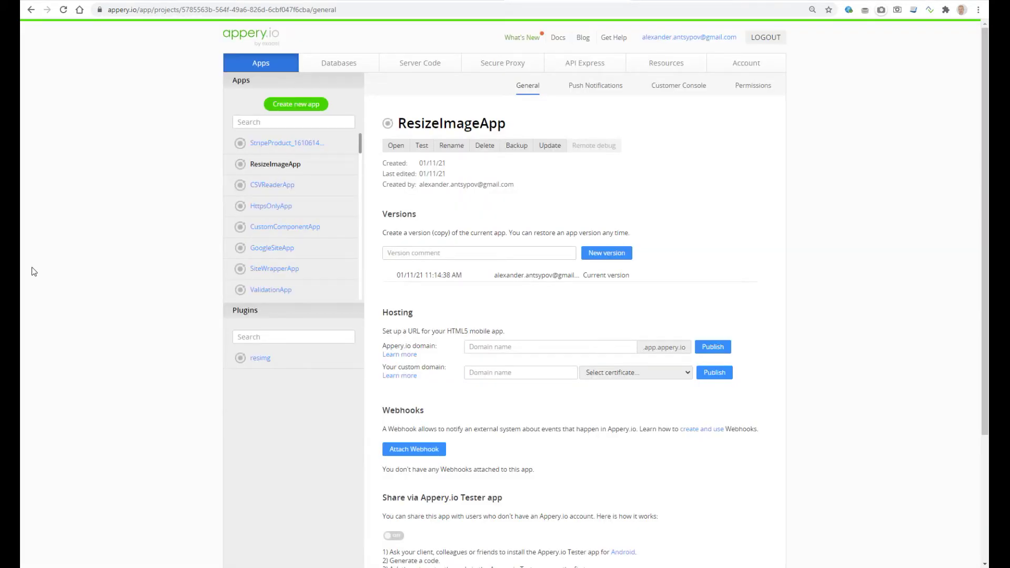
pyautogui.click(270, 146)
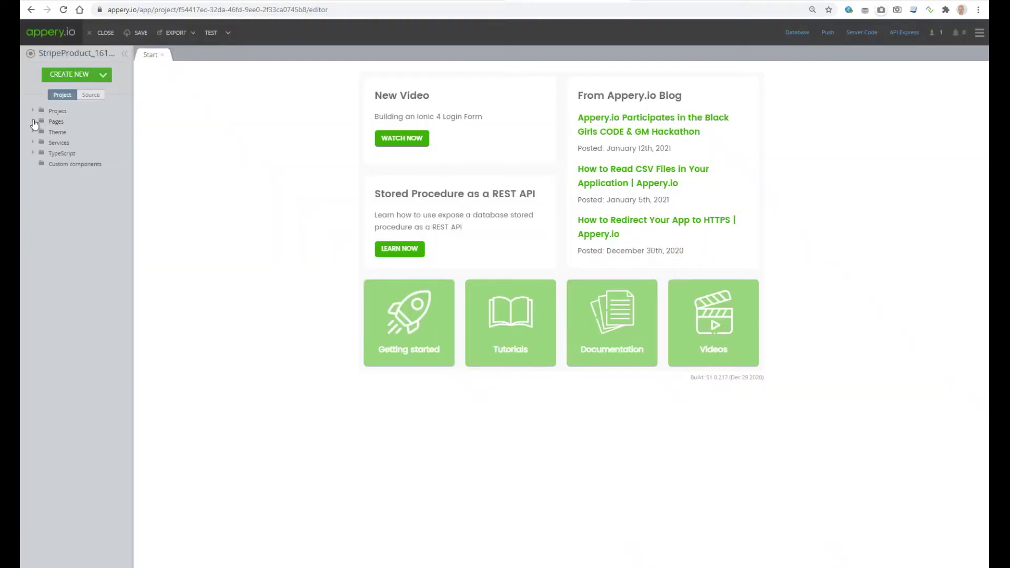
pyautogui.click(33, 121)
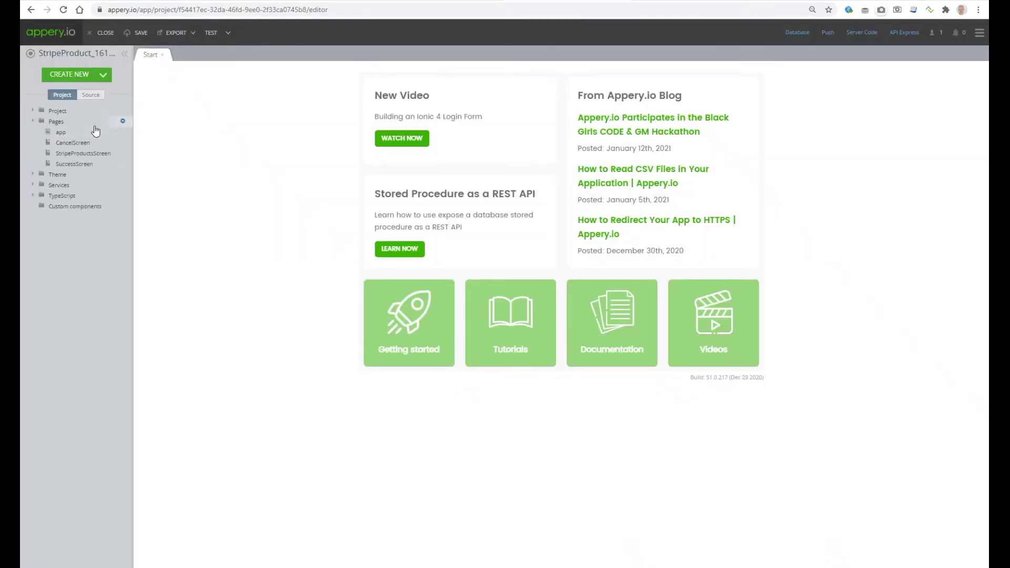
# - Browse StripeProductsScreen, SuccessScreen and CancelScreen, then open StripeSessionCheckoutService from Services
pyautogui.click(81, 153)
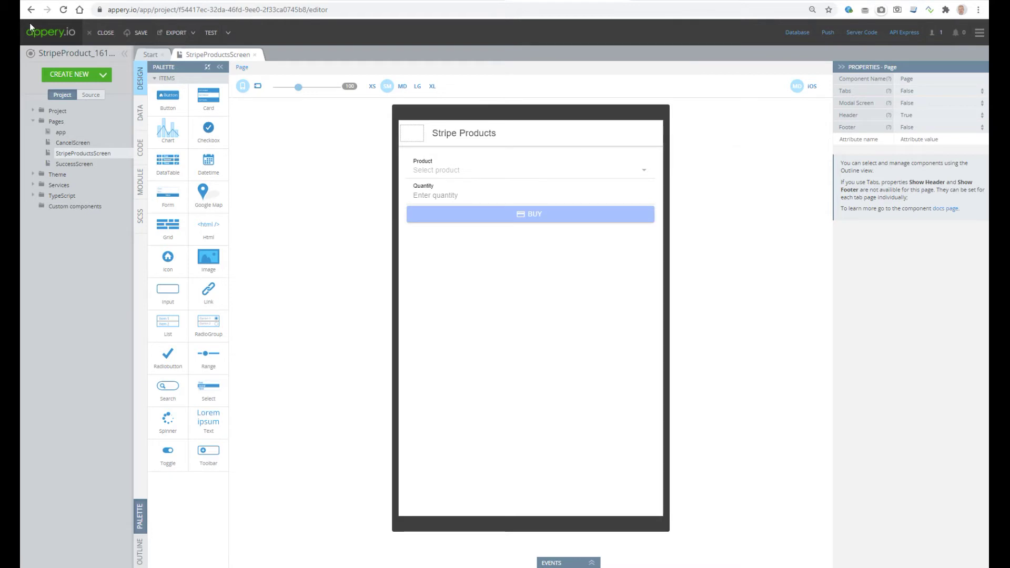
pyautogui.moveTo(94, 155)
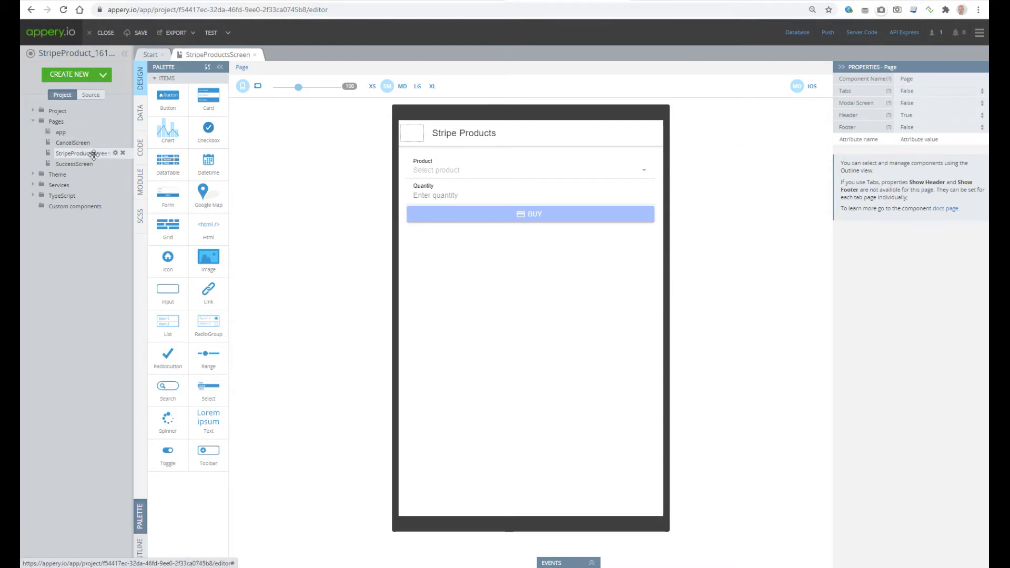
pyautogui.click(79, 165)
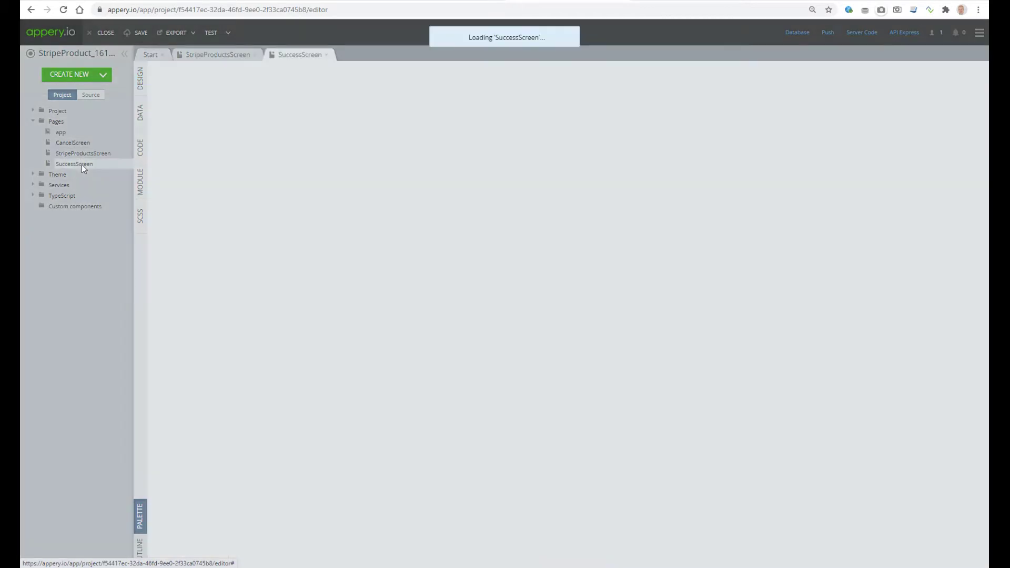
pyautogui.click(84, 143)
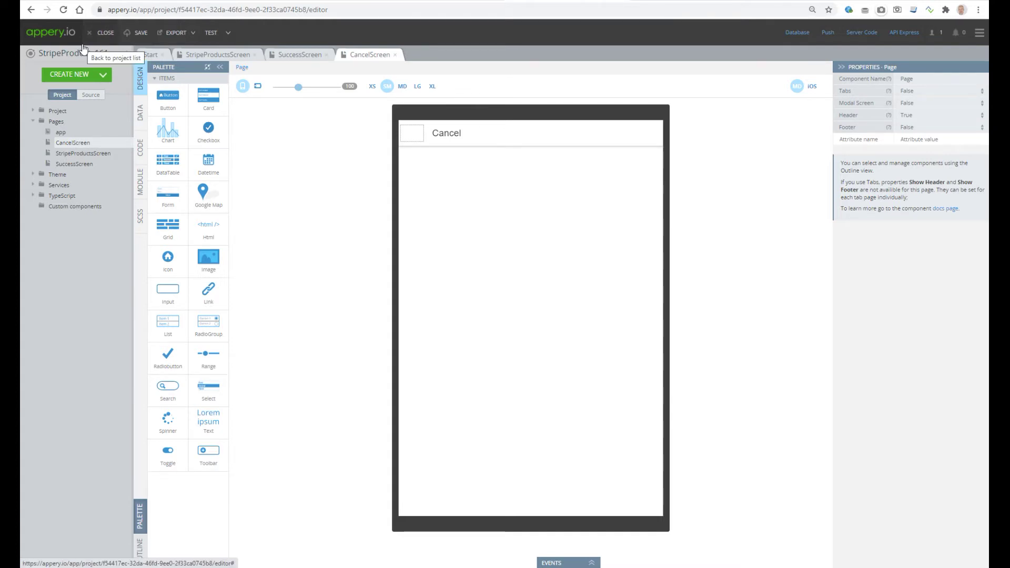
pyautogui.click(34, 185)
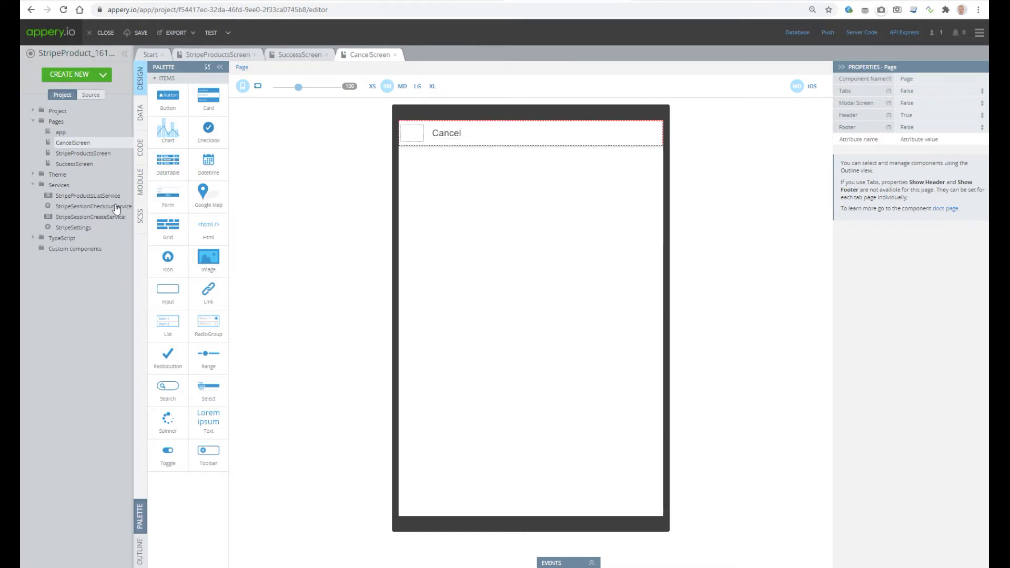
pyautogui.doubleClick(95, 206)
# - Show the checkout service's Request parameters, then switch to the Stripe Products tab
pyautogui.click(168, 88)
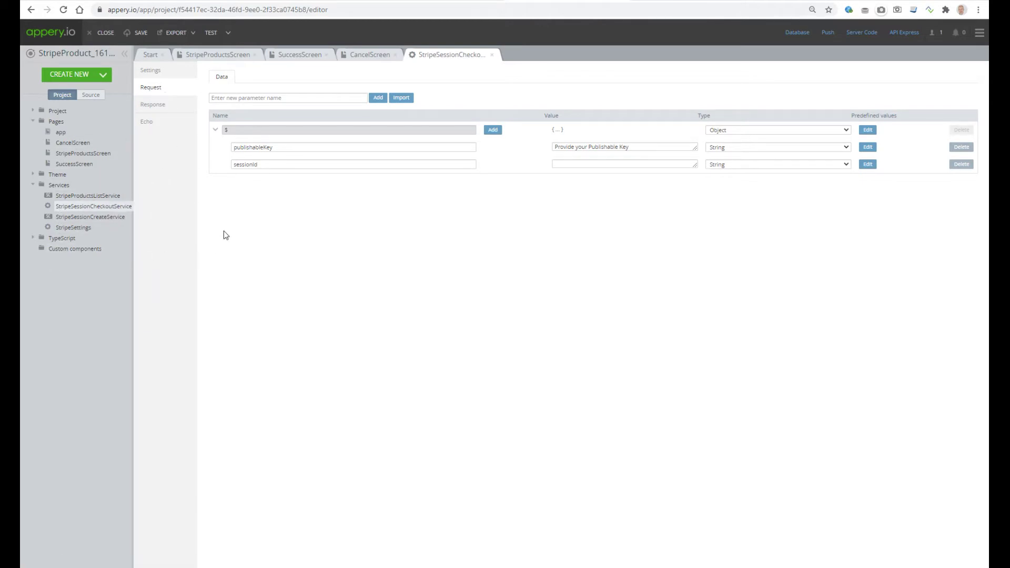
pyautogui.hotkey('ctrl', 'Tab')
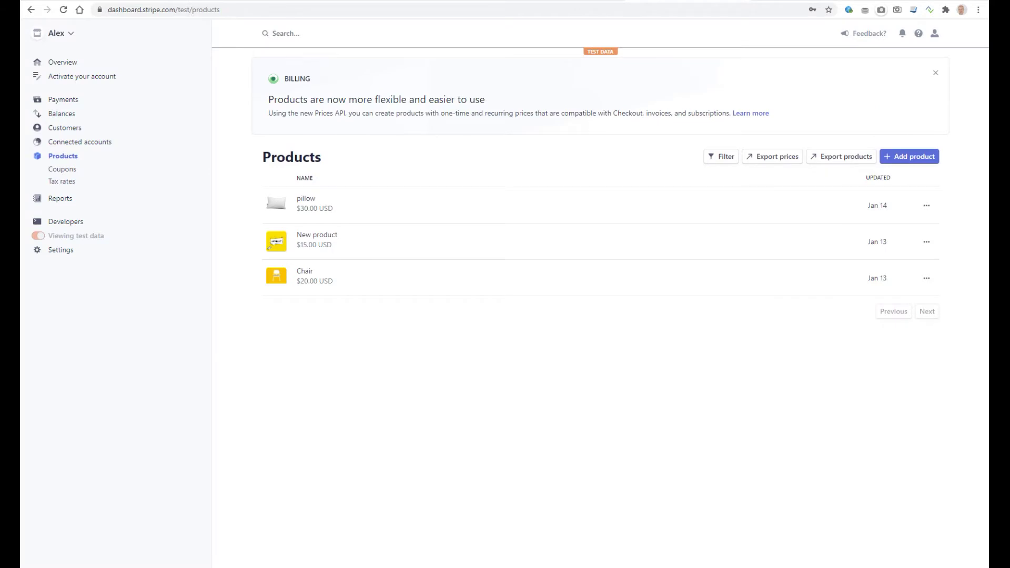
# - Copy the Stripe test publishable key from API keys into the service's publishableKey value
pyautogui.click(67, 223)
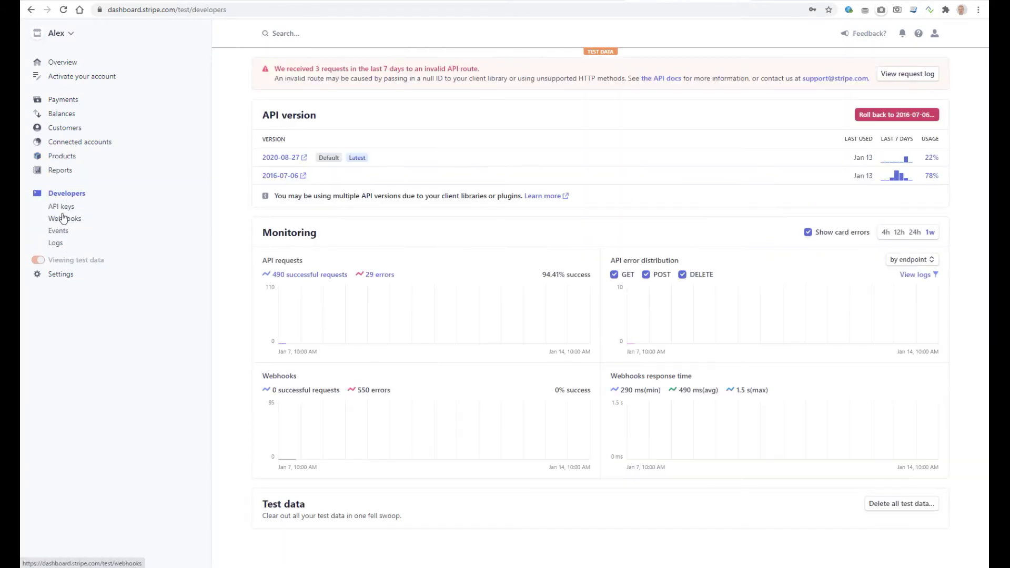
pyautogui.click(65, 210)
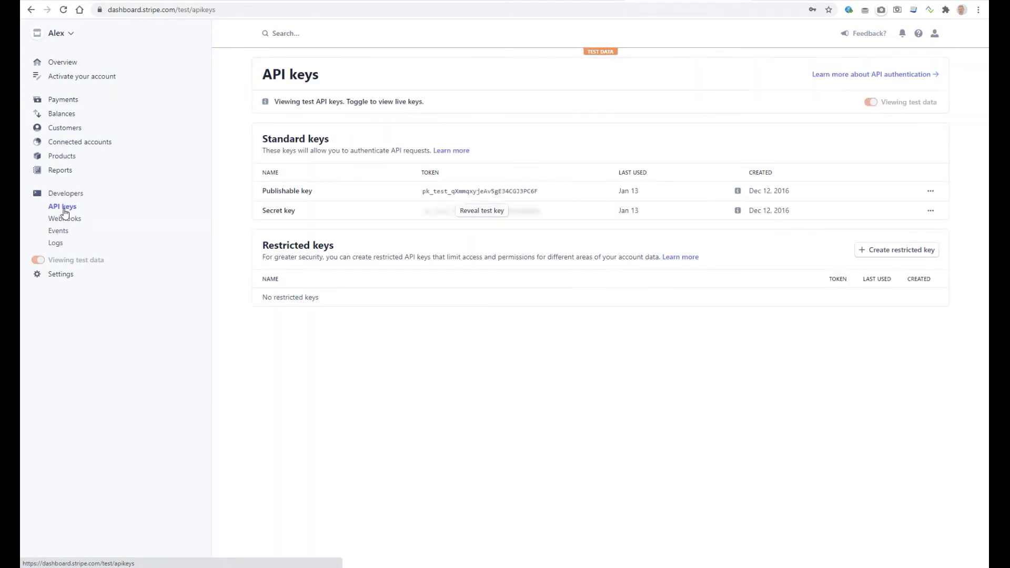
pyautogui.click(468, 193)
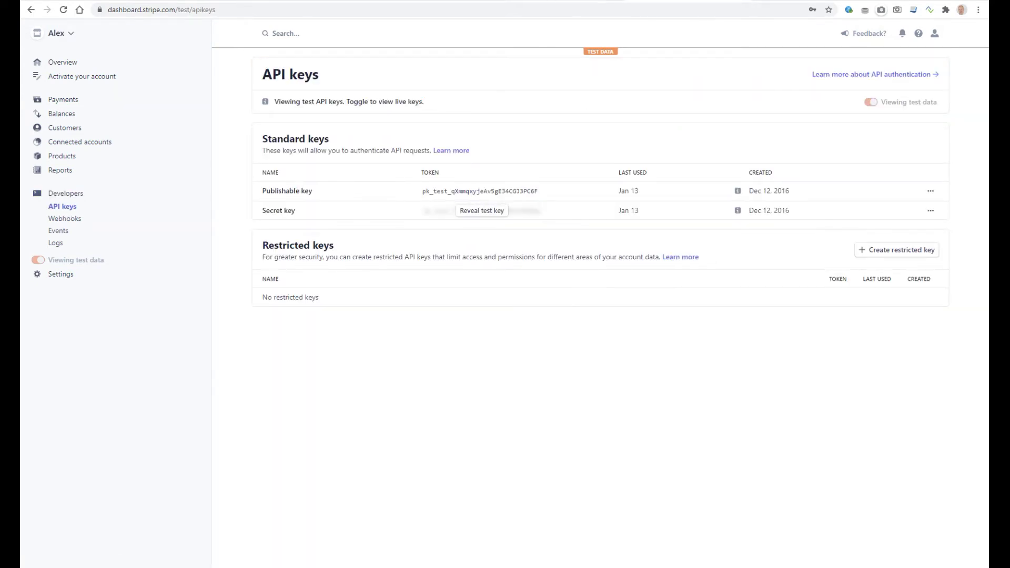
pyautogui.hotkey('alt', 'Tab')
pyautogui.hotkey('ctrl', 'a')
pyautogui.hotkey('ctrl', 'v')
pyautogui.click(639, 270)
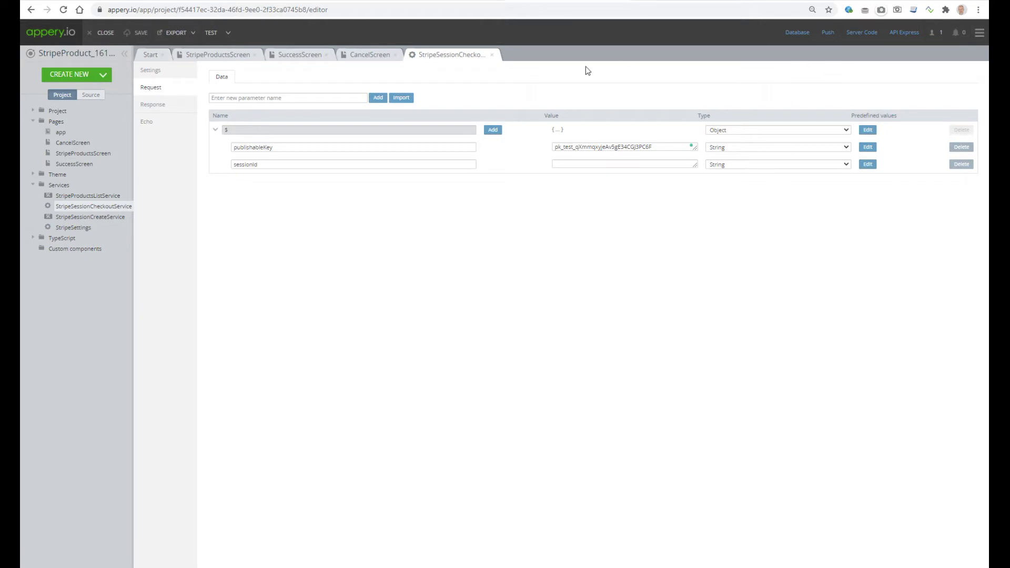
# - Open the StripeKeys library under StripeProduct in Server Code
pyautogui.click(866, 34)
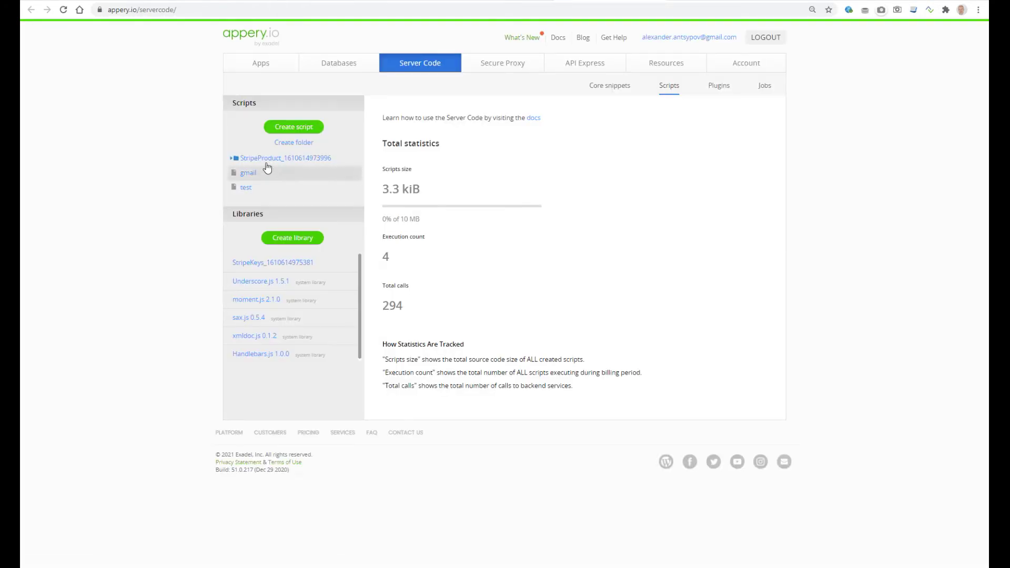
pyautogui.click(233, 158)
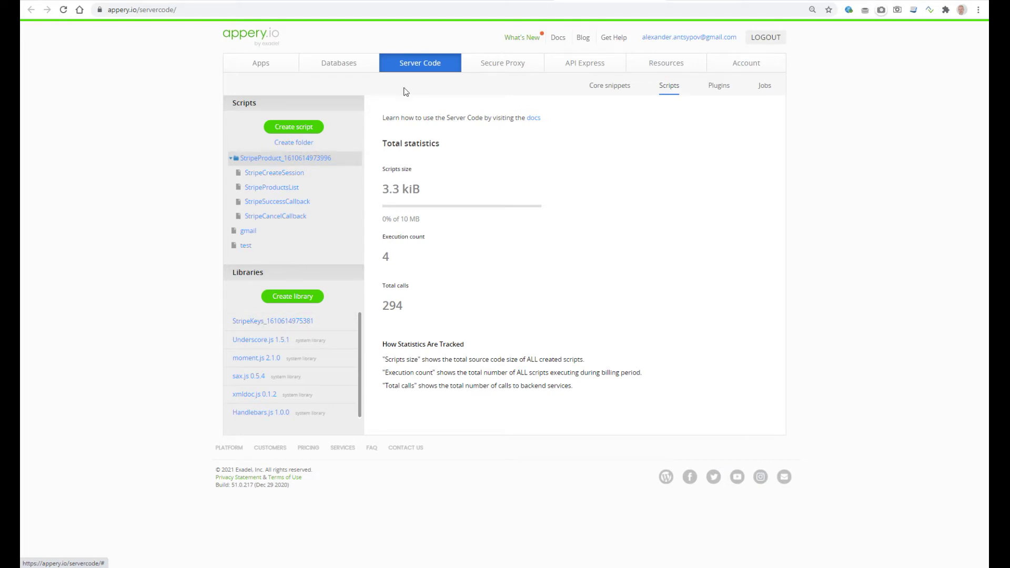
pyautogui.click(251, 327)
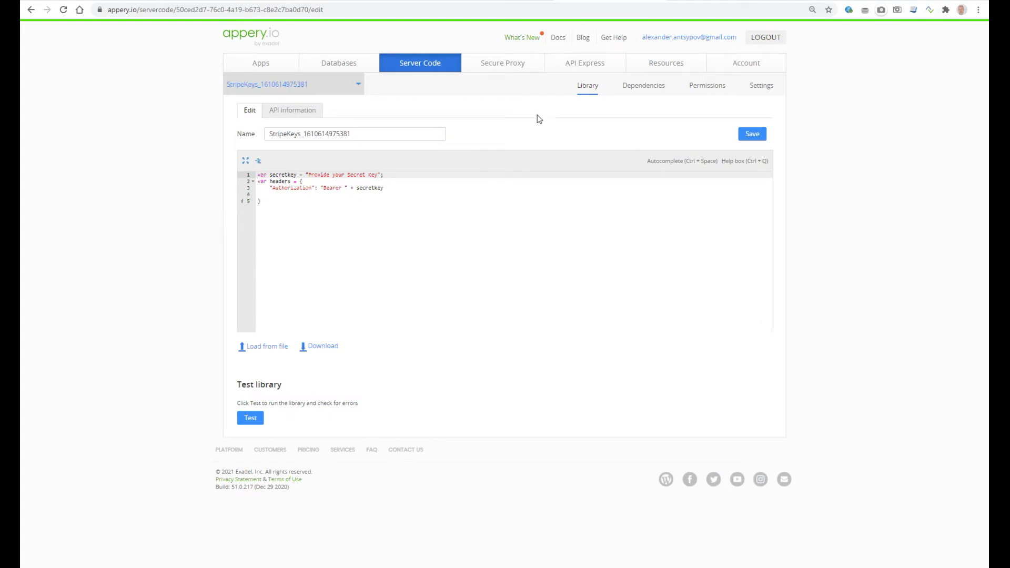
# - Reveal and copy the Stripe test secret key, pasting it over the placeholder on line 1
pyautogui.hotkey('ctrl', 'Tab')
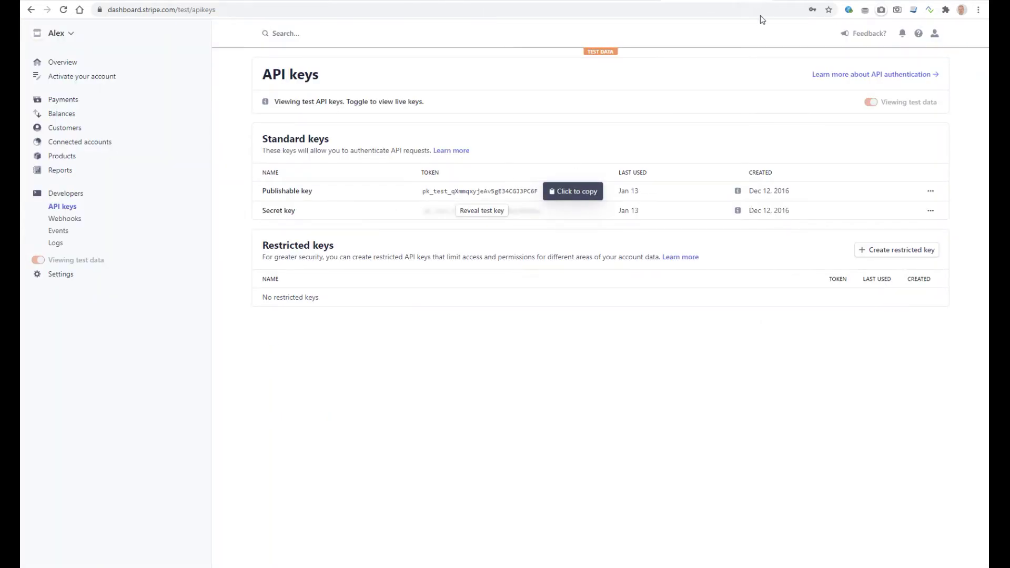
pyautogui.click(482, 211)
pyautogui.click(488, 213)
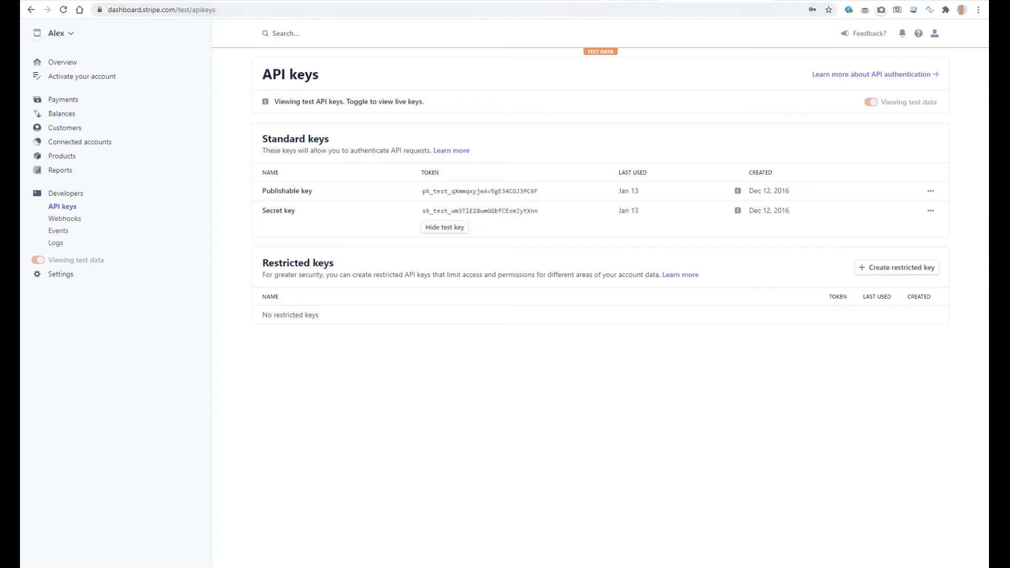
pyautogui.hotkey('ctrl', 'shift', 'Tab')
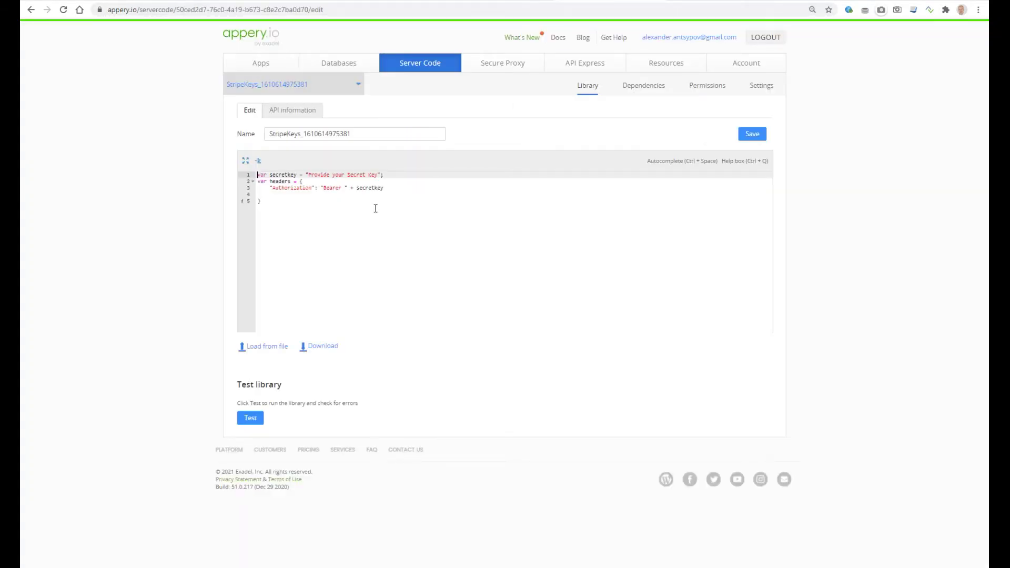
pyautogui.moveTo(380, 175); pyautogui.dragTo(315, 175)
pyautogui.hotkey('ctrl', 'v')
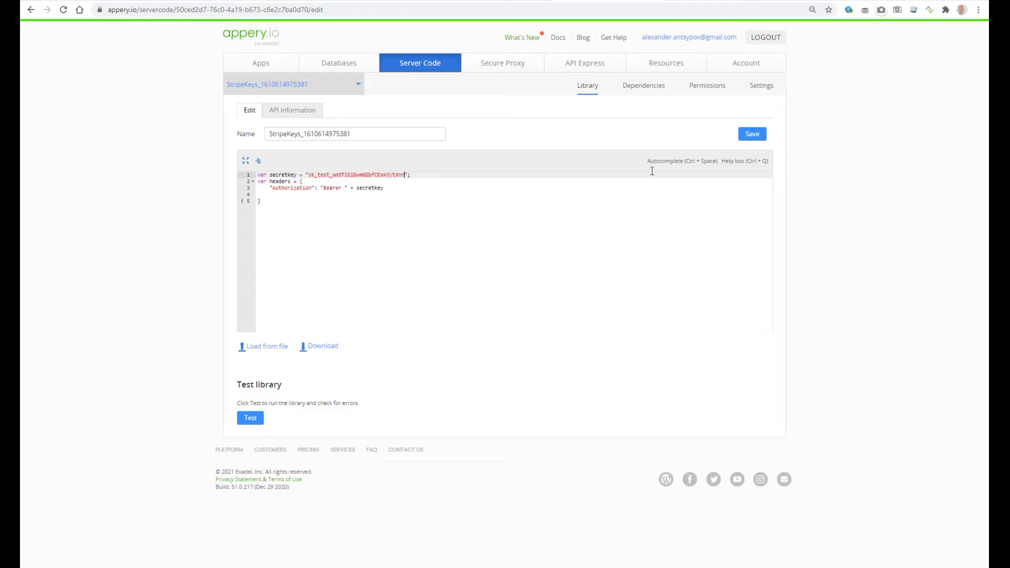